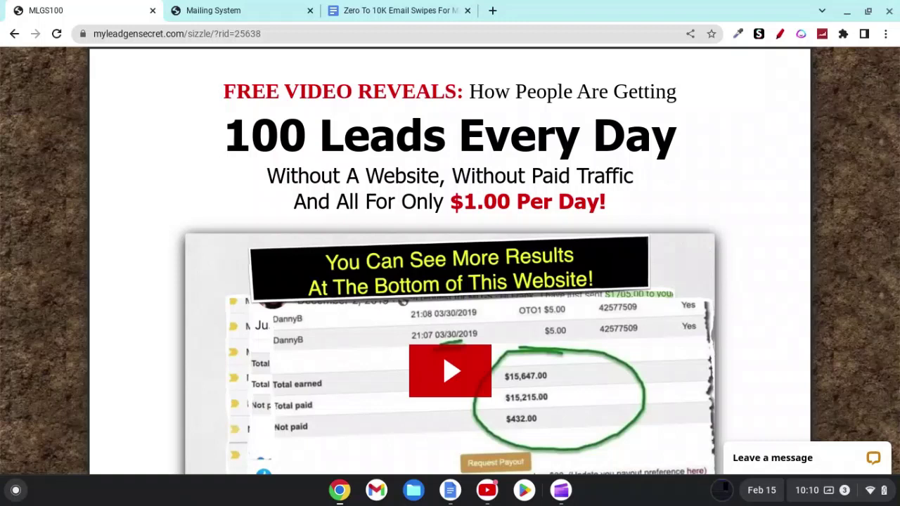
pyautogui.scroll(-5, 818, 220)
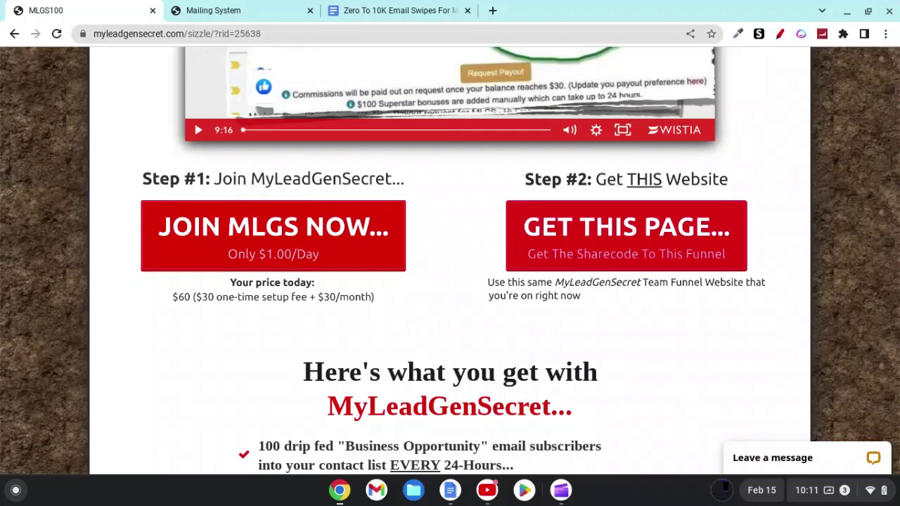
pyautogui.scroll(-3, 450, 260)
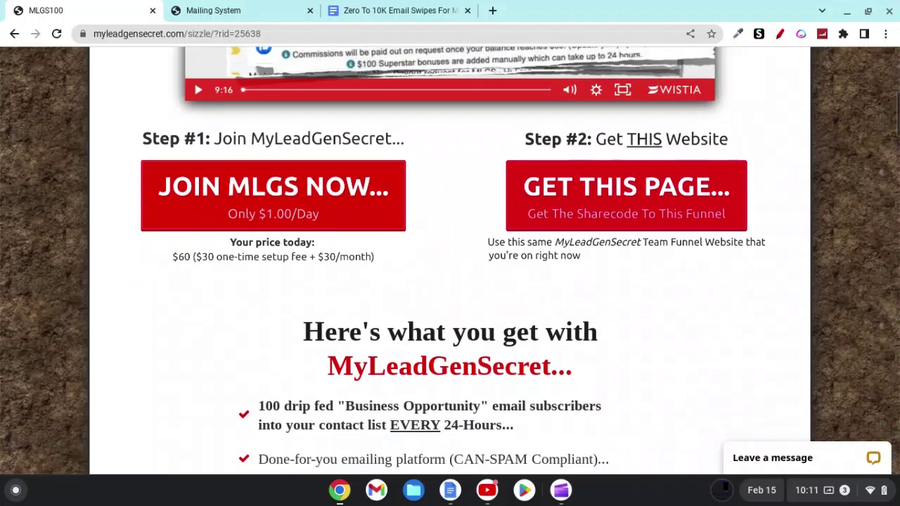
pyautogui.scroll(-2, 467, 322)
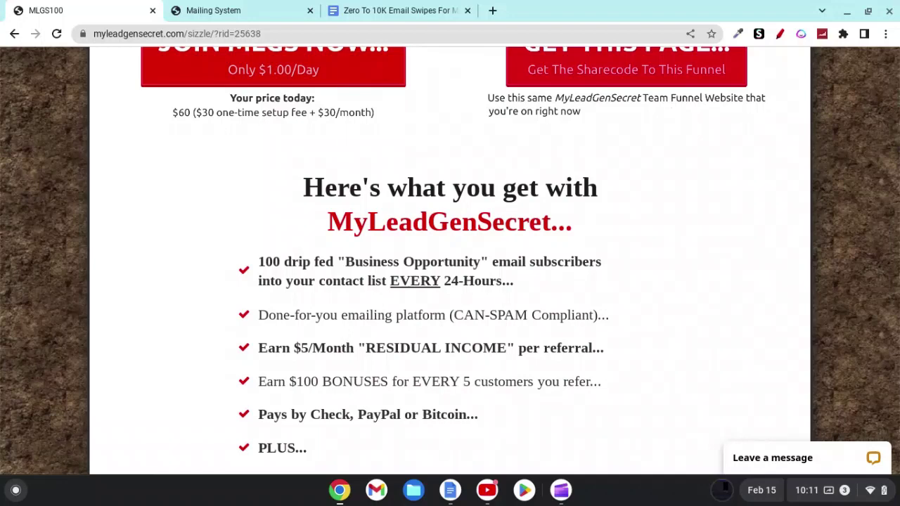
pyautogui.scroll(-2, 538, 369)
pyautogui.scroll(6, 538, 370)
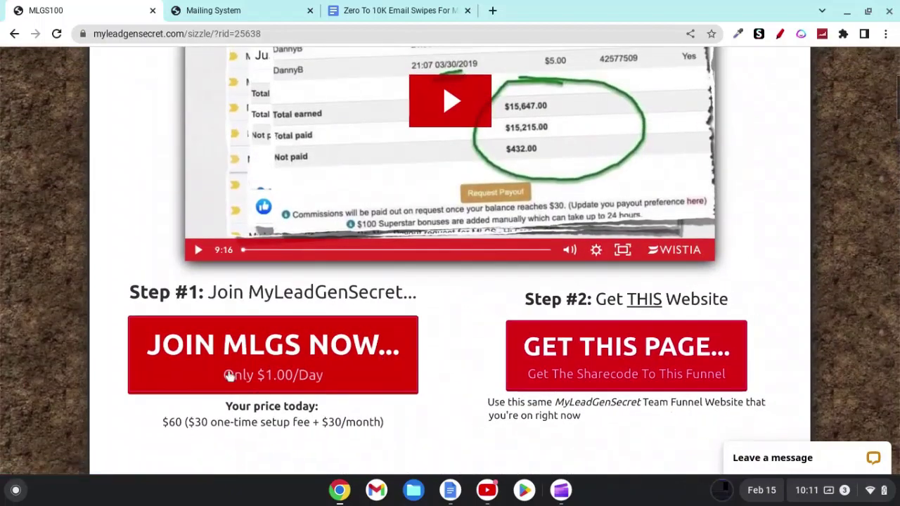
pyautogui.scroll(-1, 297, 370)
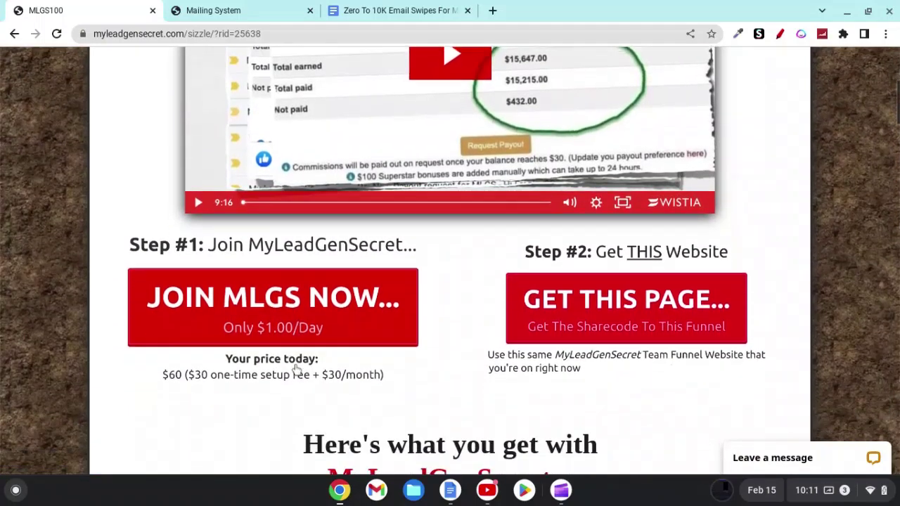
pyautogui.scroll(5, 297, 371)
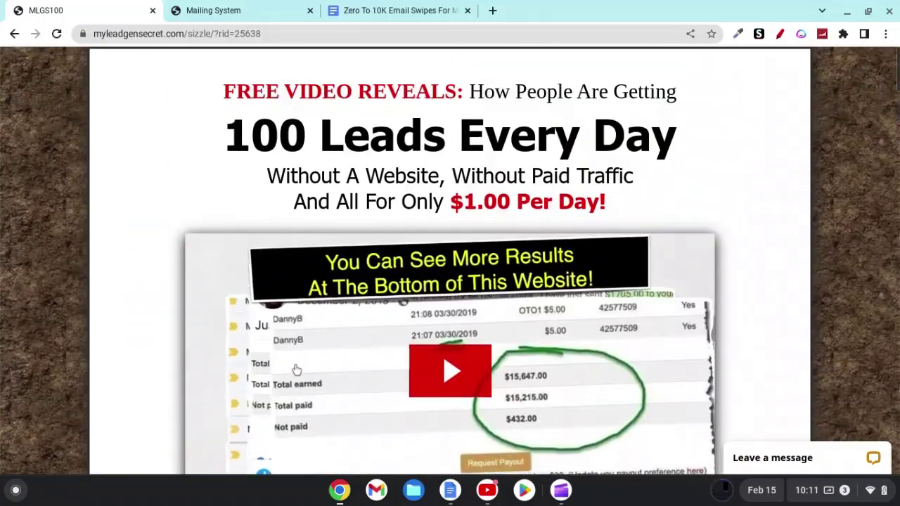
# Go to the MyLeadGenSecret Home page and review Account Overview: 200 leads today, 200 yesterday, previous mailings
pyautogui.click(211, 12)
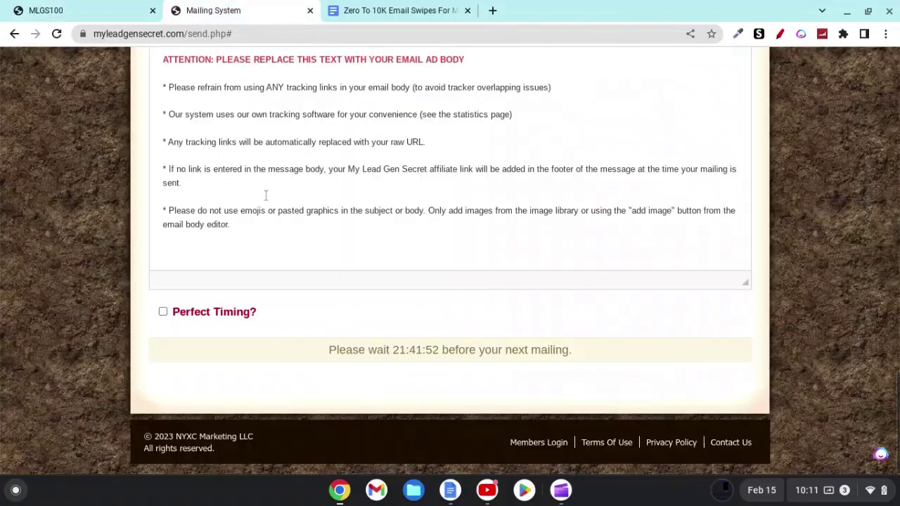
pyautogui.scroll(8, 266, 195)
pyautogui.scroll(10, 266, 195)
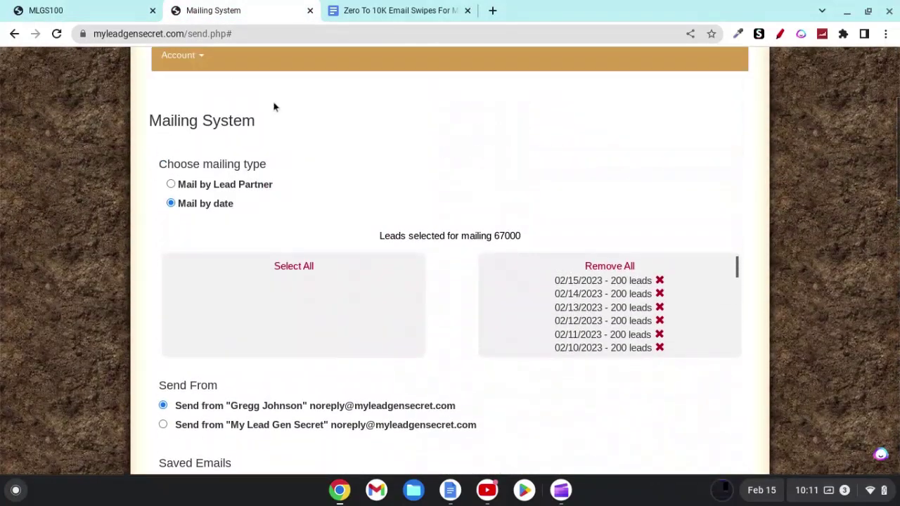
pyautogui.scroll(3, 273, 105)
pyautogui.click(175, 241)
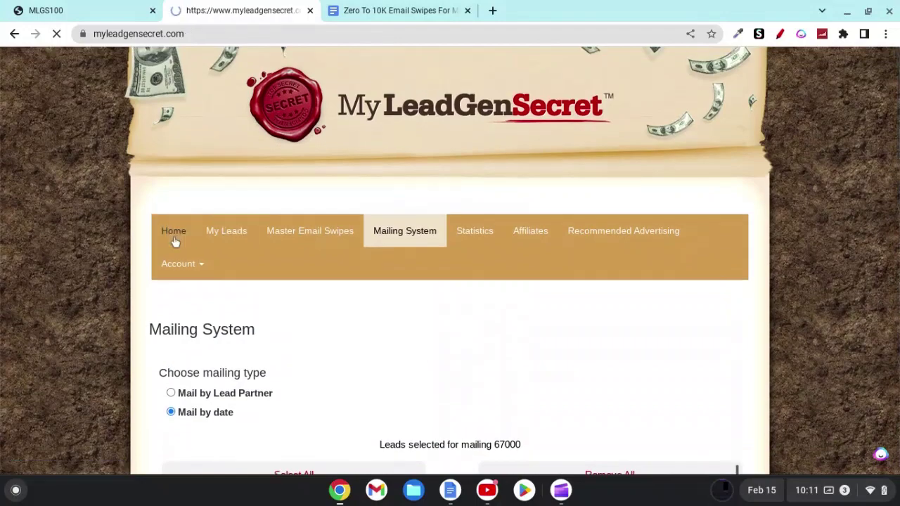
pyautogui.scroll(-2, 430, 331)
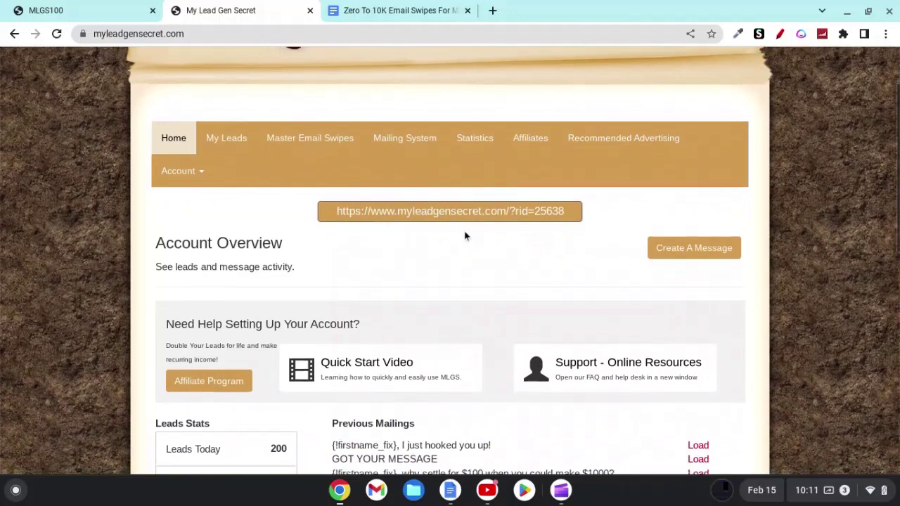
pyautogui.scroll(-5, 464, 237)
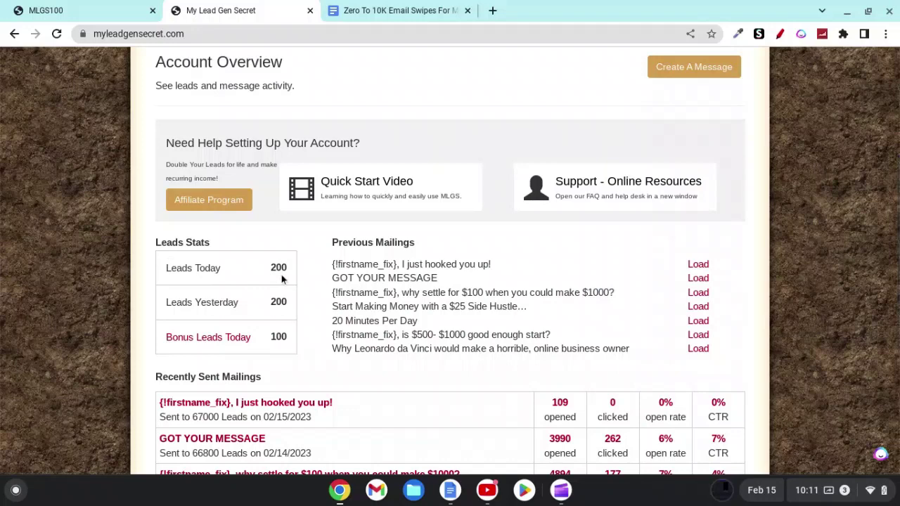
pyautogui.scroll(3, 281, 279)
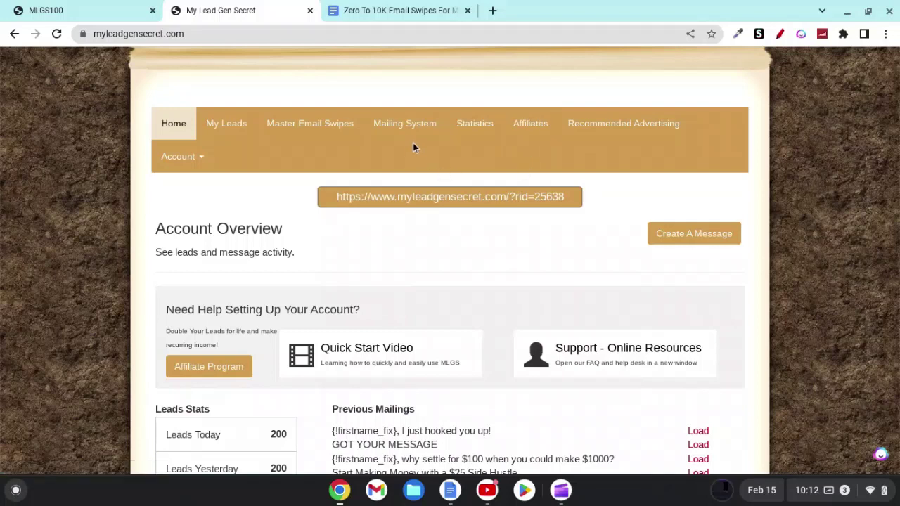
# Open the Mailing System form and scroll to the dated 200-lead batches and Send From options
pyautogui.click(400, 128)
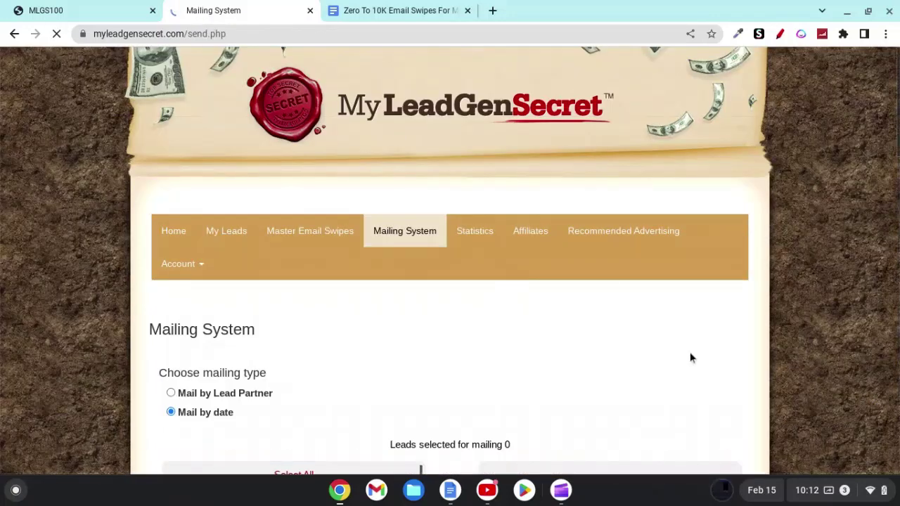
pyautogui.scroll(-2, 690, 358)
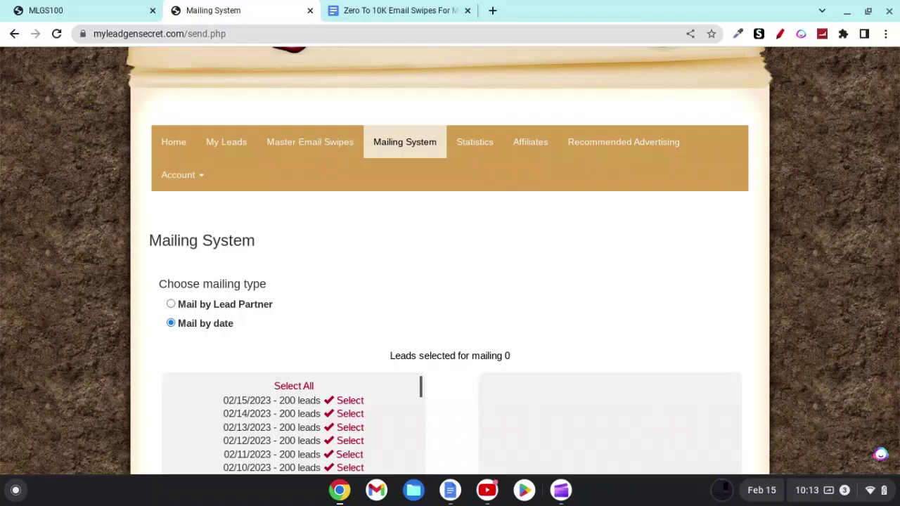
pyautogui.scroll(-3, 451, 261)
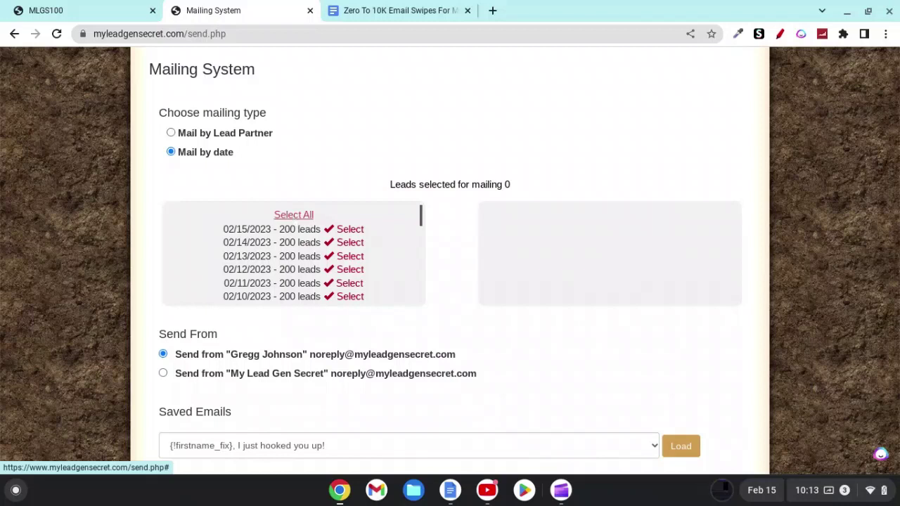
pyautogui.click(301, 221)
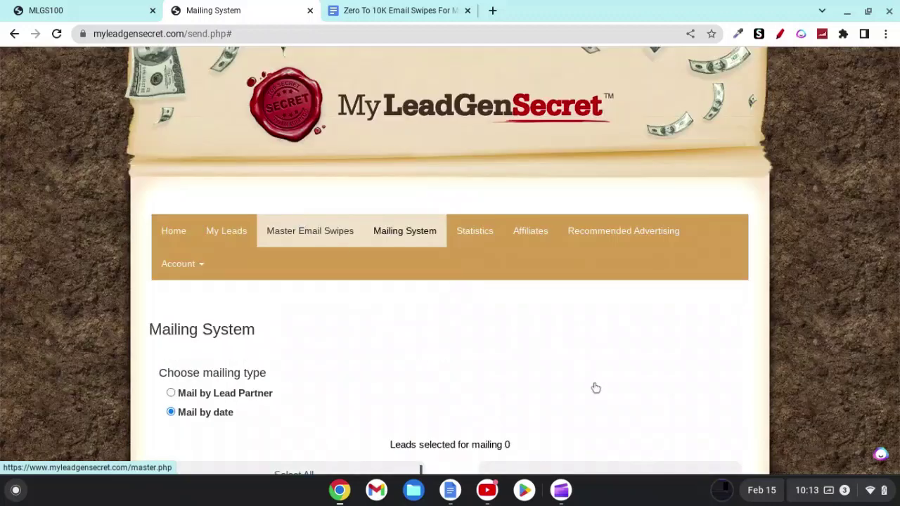
pyautogui.scroll(-3, 523, 361)
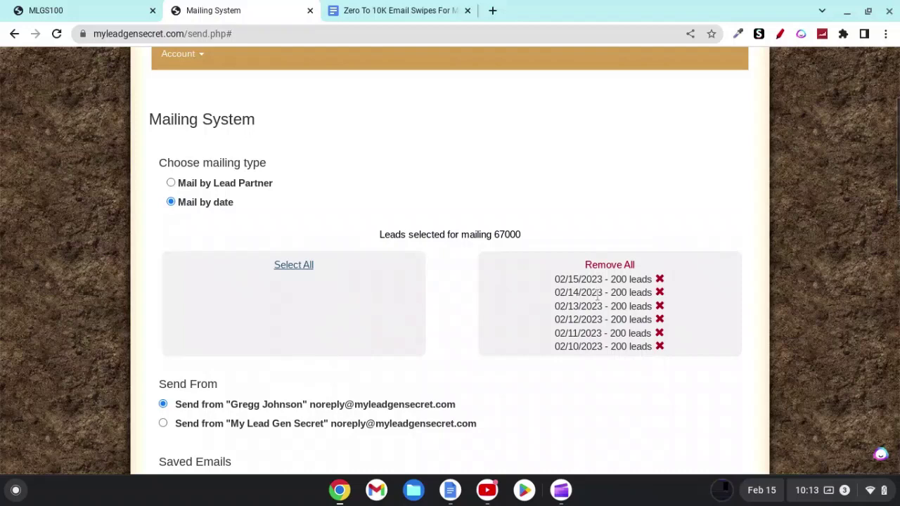
pyautogui.scroll(-1, 619, 384)
pyautogui.scroll(-2, 619, 383)
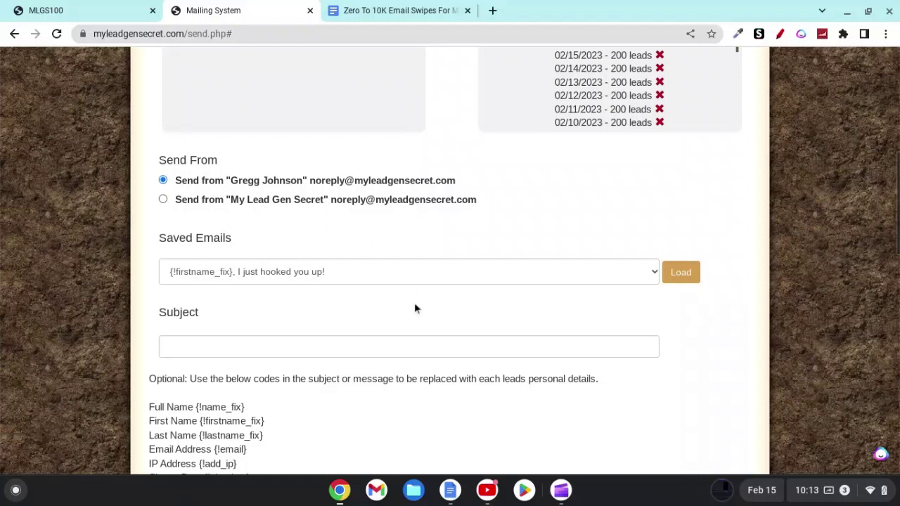
pyautogui.scroll(-1, 380, 304)
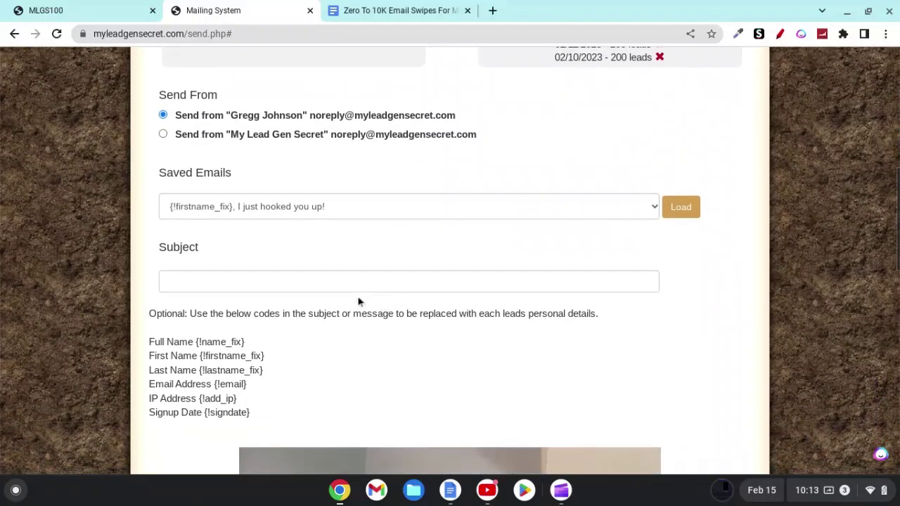
pyautogui.scroll(-6, 251, 282)
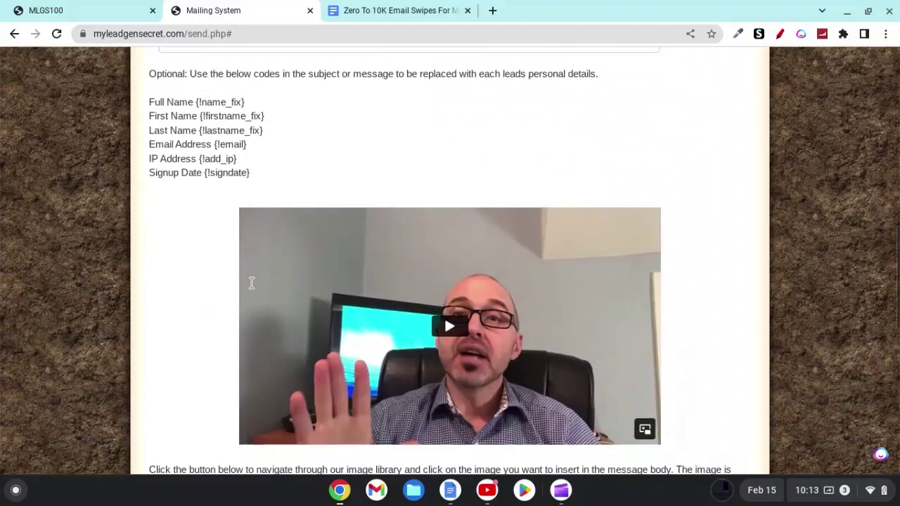
pyautogui.scroll(-2, 261, 324)
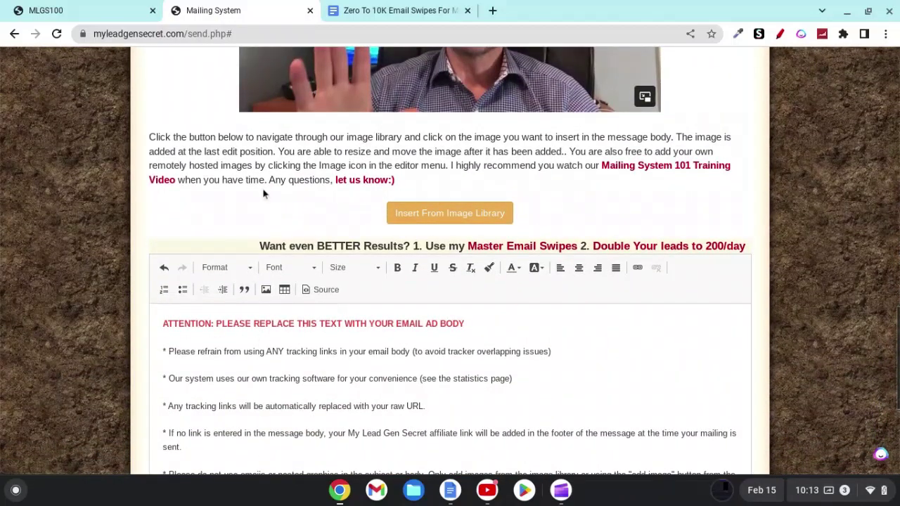
pyautogui.scroll(7, 264, 192)
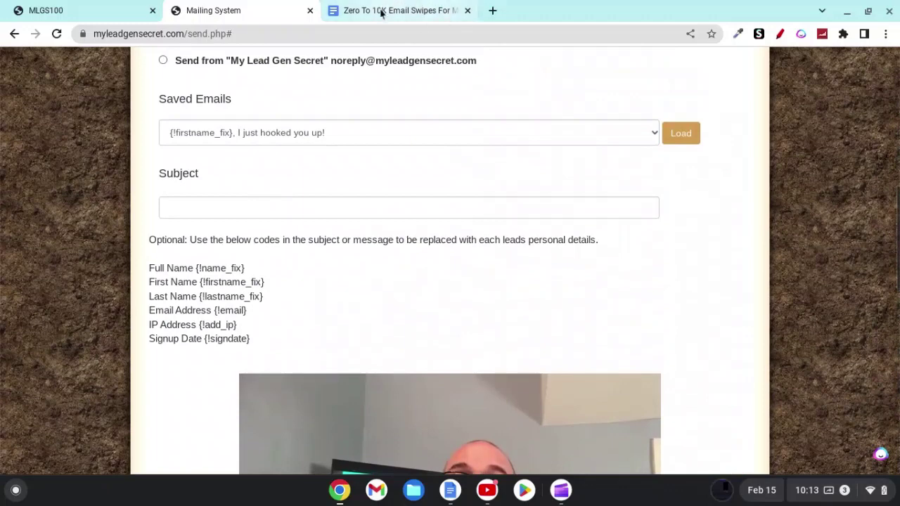
# Bring up the 'Zero To 10K Email Swipes For MLGS' document and clear its existing text selection
pyautogui.click(381, 12)
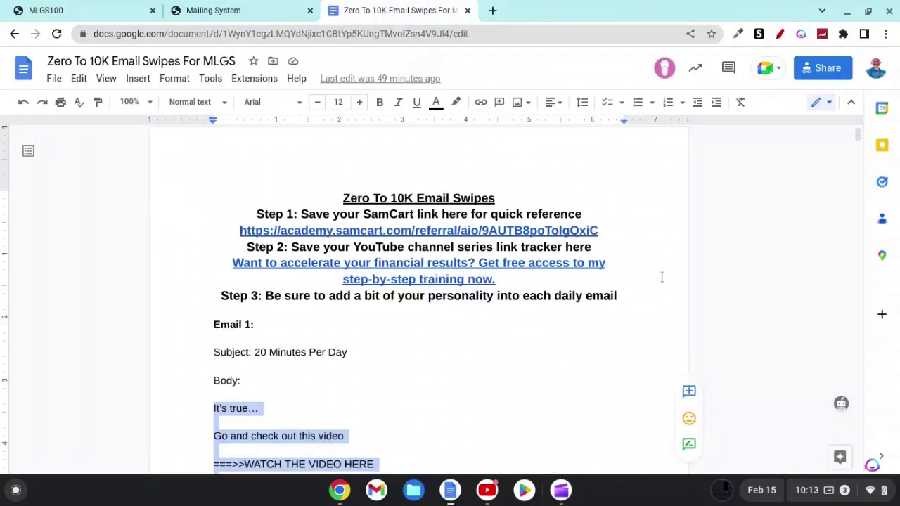
pyautogui.click(662, 277)
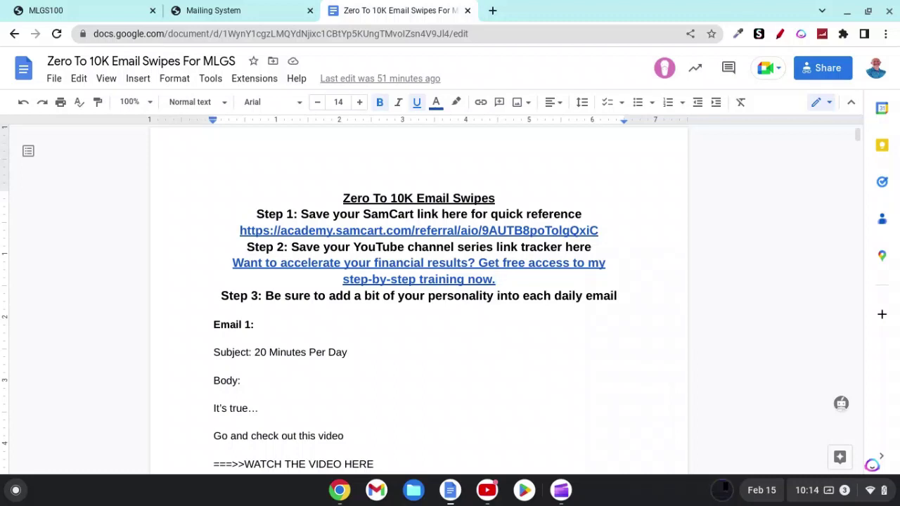
# Scroll to Email 1 and select its subject '20 Minutes Per Day'
pyautogui.scroll(-1, 418, 296)
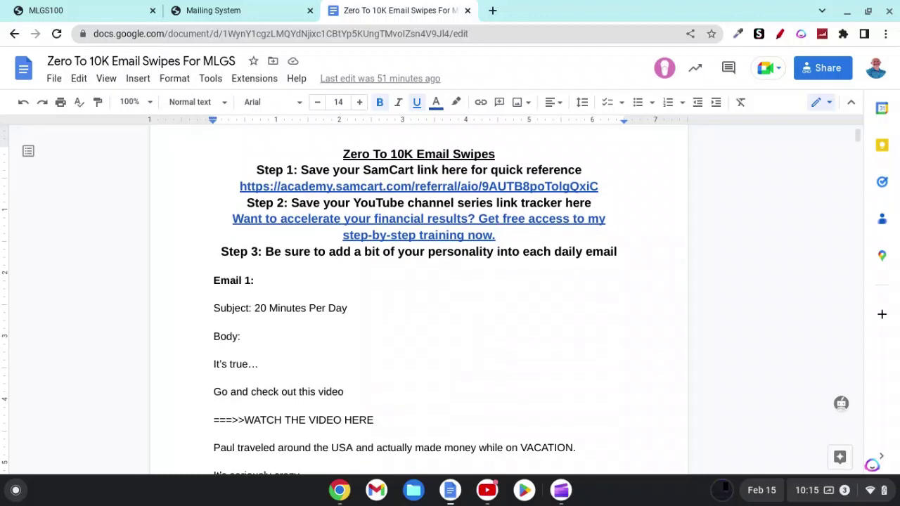
pyautogui.scroll(-2, 417, 292)
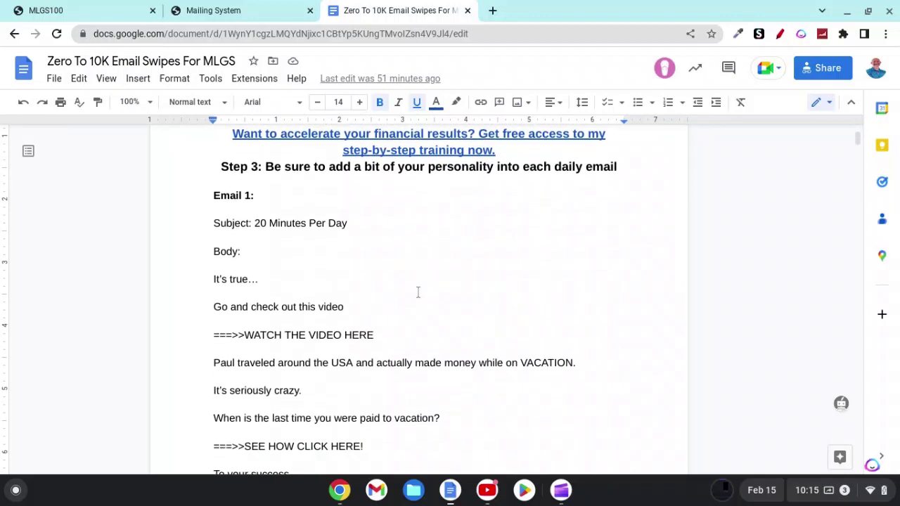
pyautogui.scroll(-1, 418, 292)
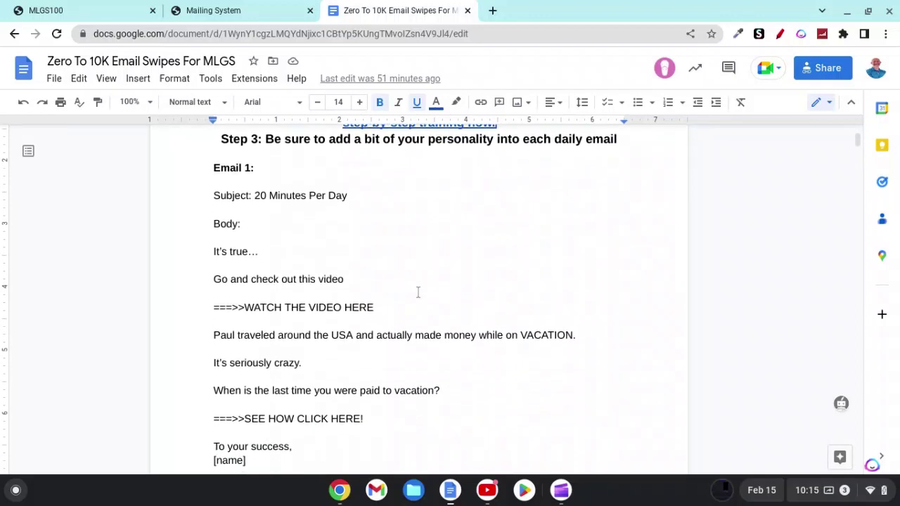
pyautogui.click(214, 169)
pyautogui.moveTo(255, 198); pyautogui.dragTo(358, 200)
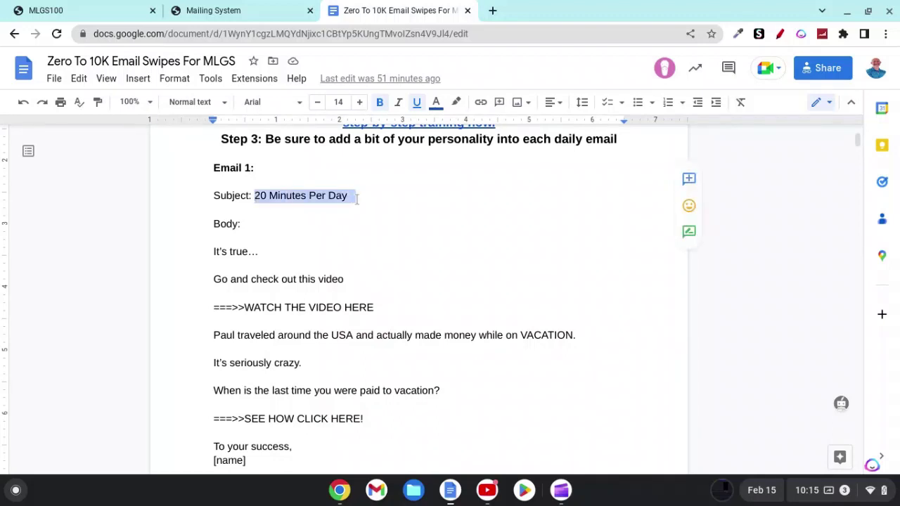
# Select Email 1's body text, from 'It's true…' through '[name]'
pyautogui.click(260, 18)
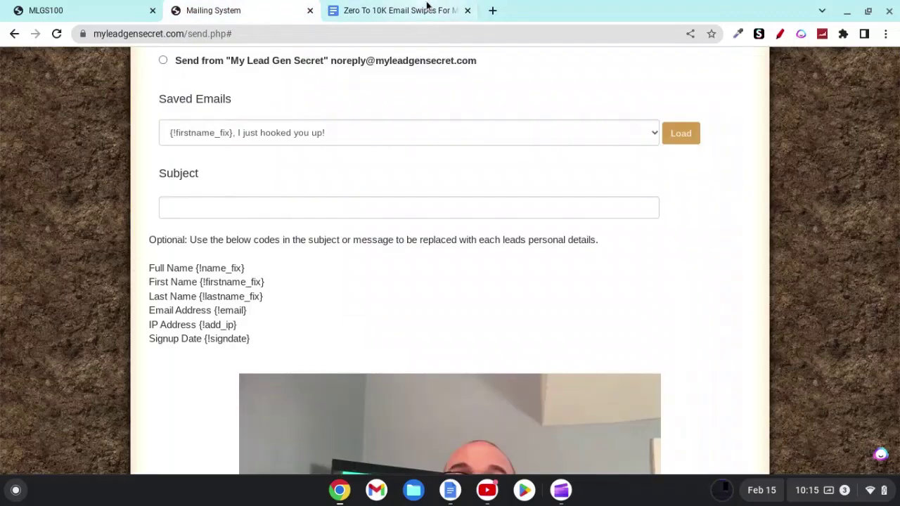
pyautogui.click(412, 20)
pyautogui.scroll(-1, 482, 260)
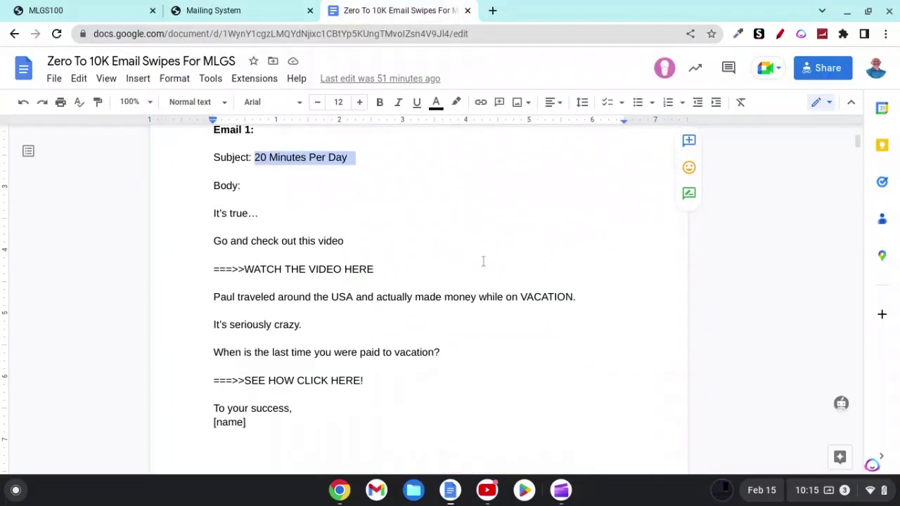
pyautogui.moveTo(215, 201); pyautogui.dragTo(389, 422)
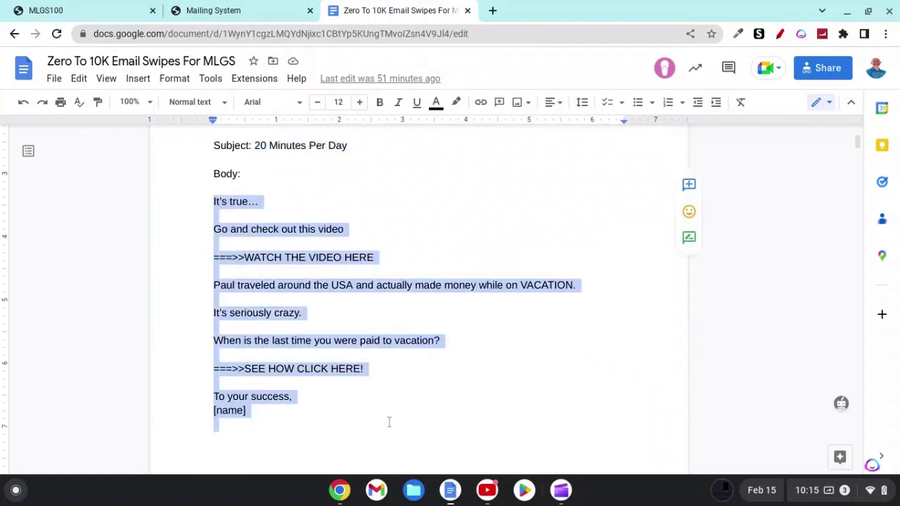
# Select all the placeholder instructions in the Mailing System message editor
pyautogui.click(248, 15)
pyautogui.scroll(-8, 387, 349)
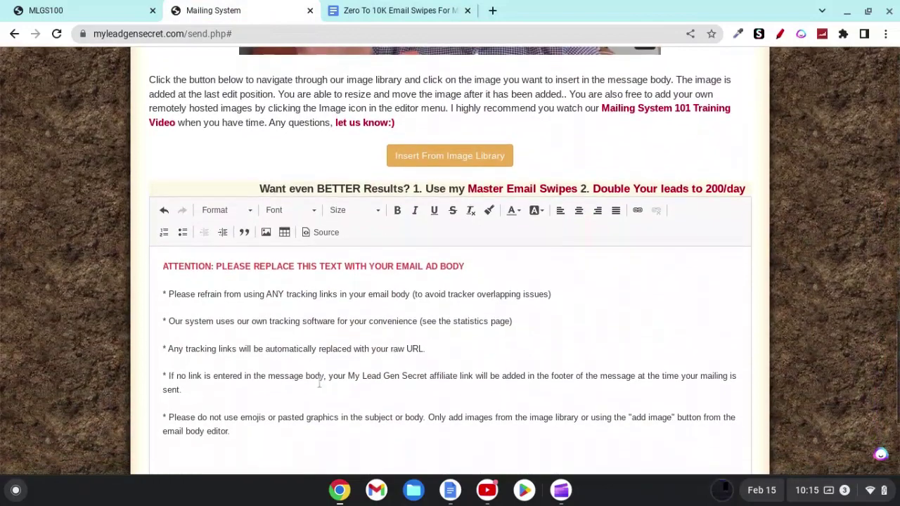
pyautogui.click(235, 433)
pyautogui.keyDown('shift'); pyautogui.click(153, 315); pyautogui.keyUp('shift')
pyautogui.keyDown('shift'); pyautogui.click(151, 260); pyautogui.keyUp('shift')
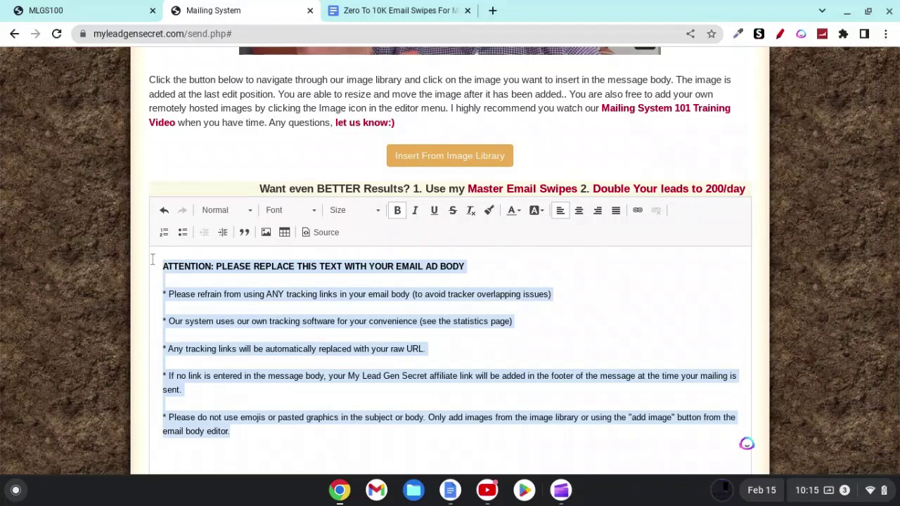
# In the swipe document, highlight 'WATCH THE VIDEO HERE' and 'CLICK HERE!', then scroll to Email 2's end
pyautogui.hotkey('ctrl', 'Tab')
pyautogui.moveTo(385, 282); pyautogui.dragTo(244, 282)
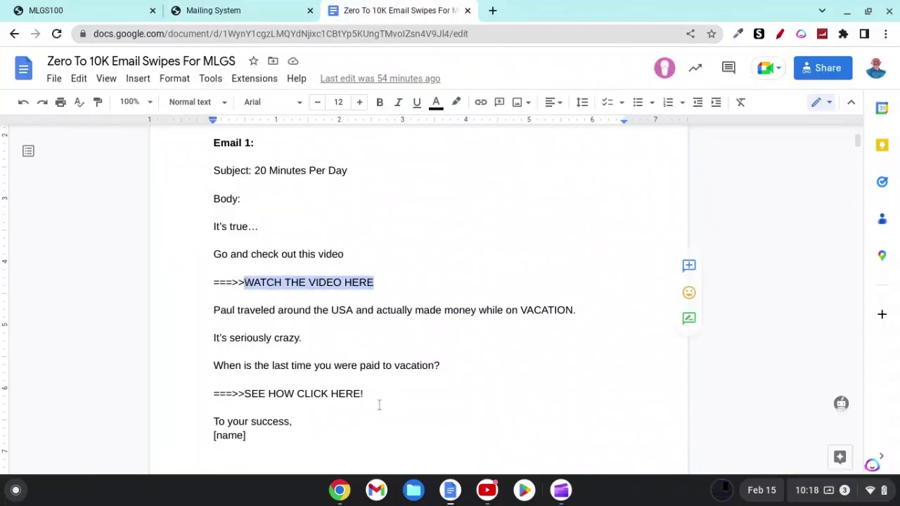
pyautogui.moveTo(373, 395); pyautogui.dragTo(293, 394)
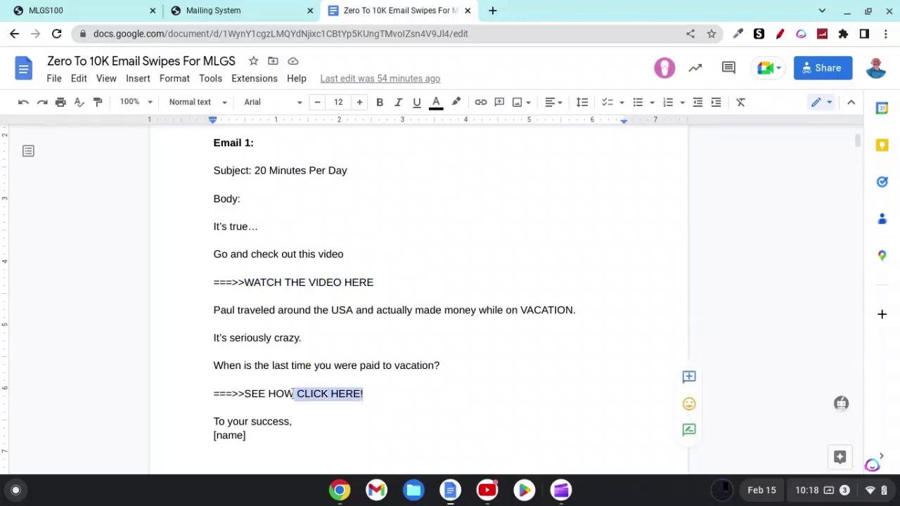
pyautogui.scroll(-5, 456, 374)
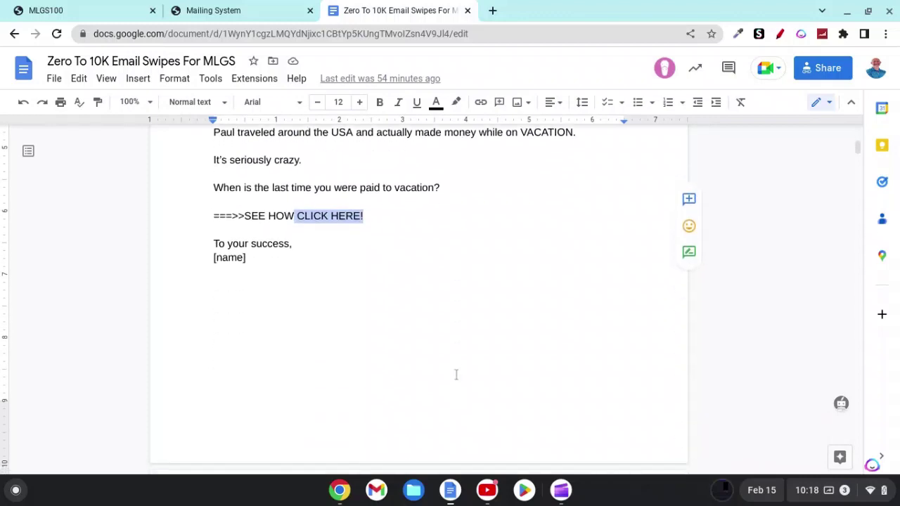
pyautogui.scroll(-4, 456, 374)
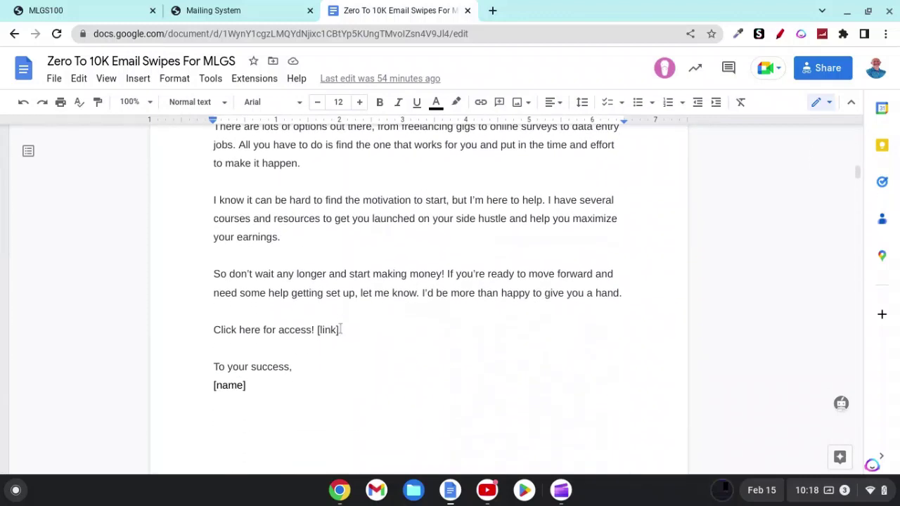